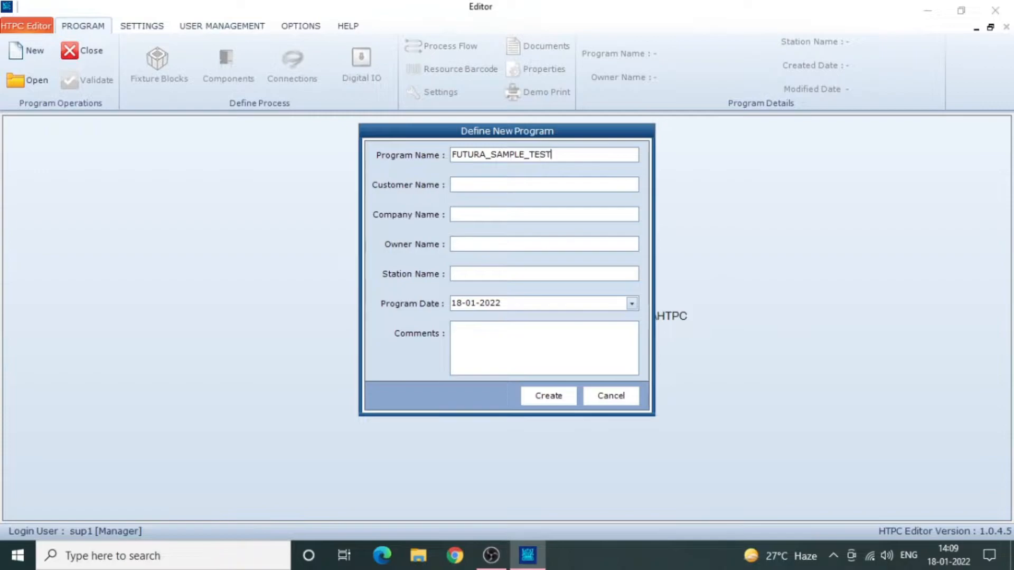
Step: Name the new program FUTURA_SAMPLE_TEST_PROGRAM and enter FUTURA as the customer, company and owner name
text(PROG)
text(RAM)
text(FUTURA)
text(FUTURA)
text(FUTUR)
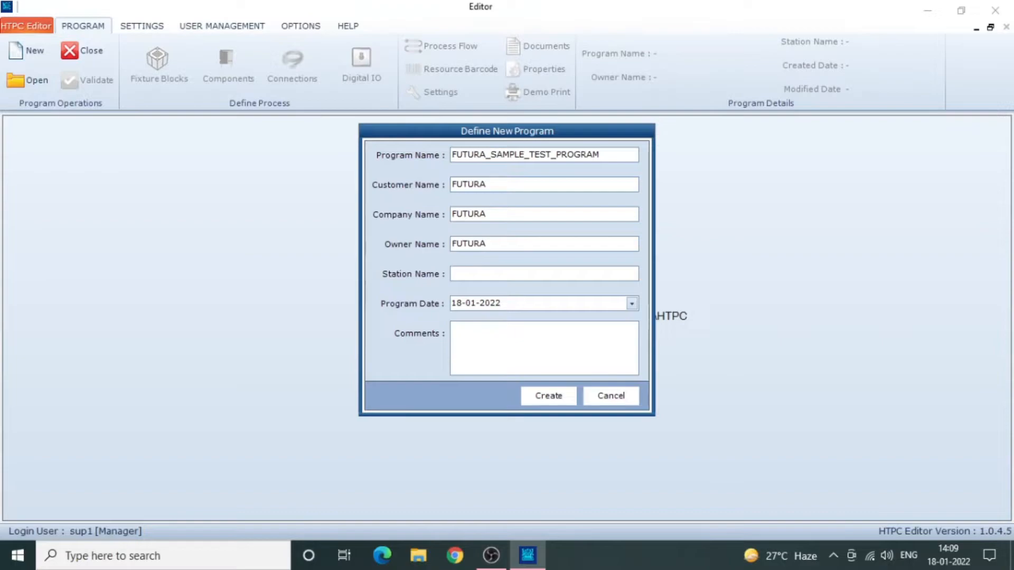
Step: Set the station name to 0001, add the comment "FOR TESTING PURPOSE ONLY." and create the program
text(0001)
key(Tab)
key(Right)
key(Right)
key(Tab)
text(FOR TESTING PURPOSE ON)
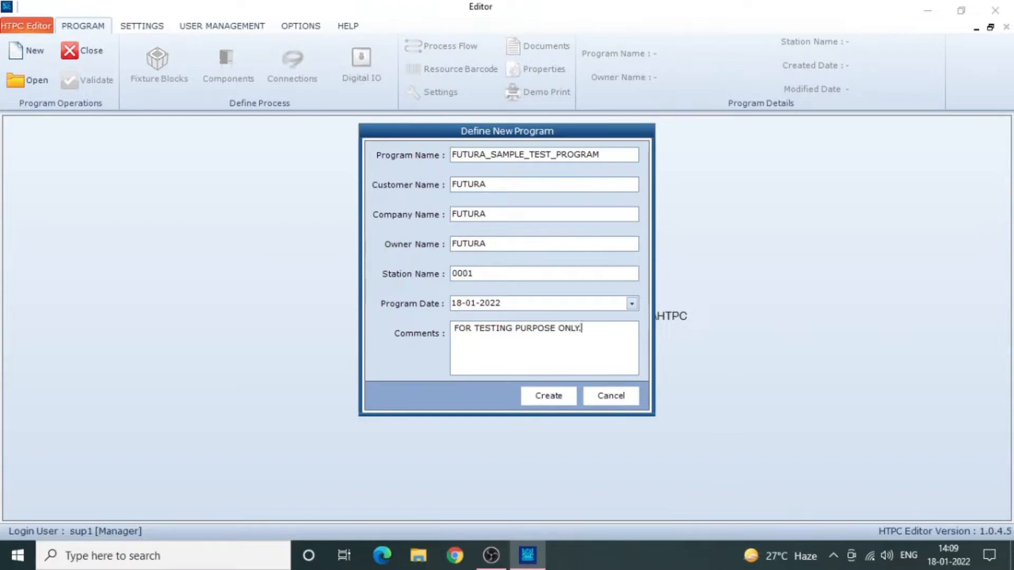
text(LY.)
click(542, 395)
click(544, 329)
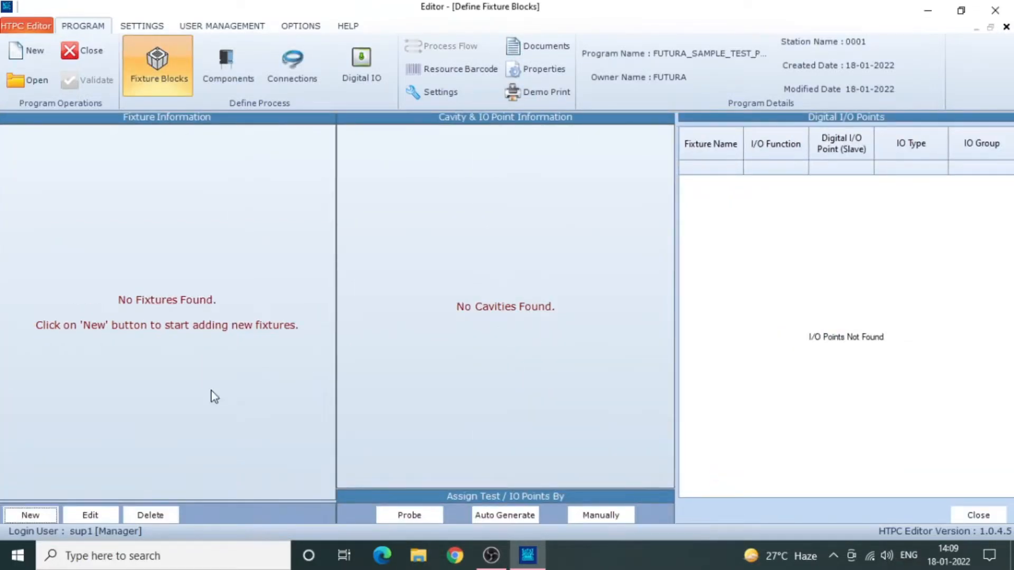
Step: Start a new fixture named 3_POLE_CONNECTOR and add 3 numbered cavities to it
click(32, 515)
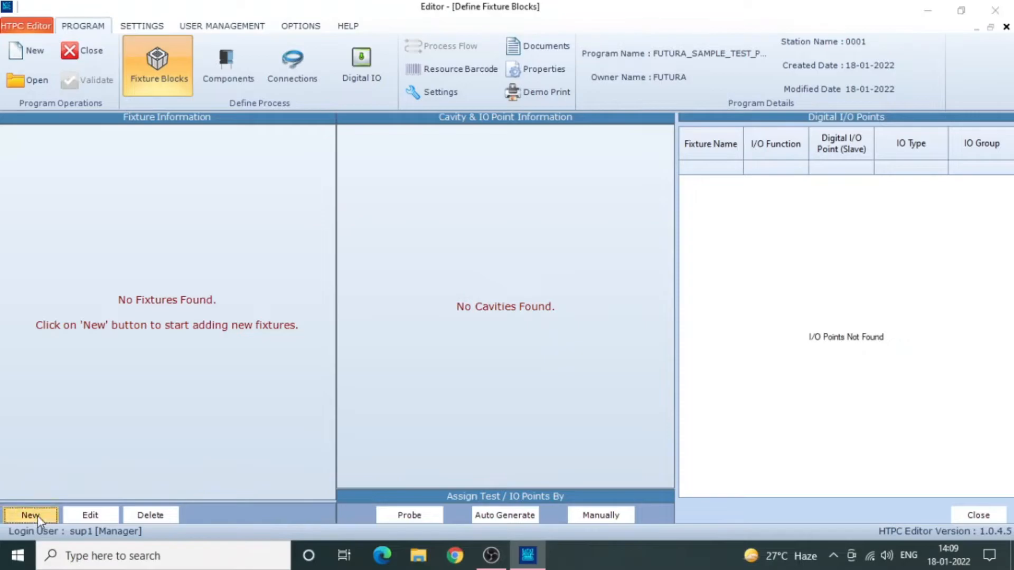
click(183, 118)
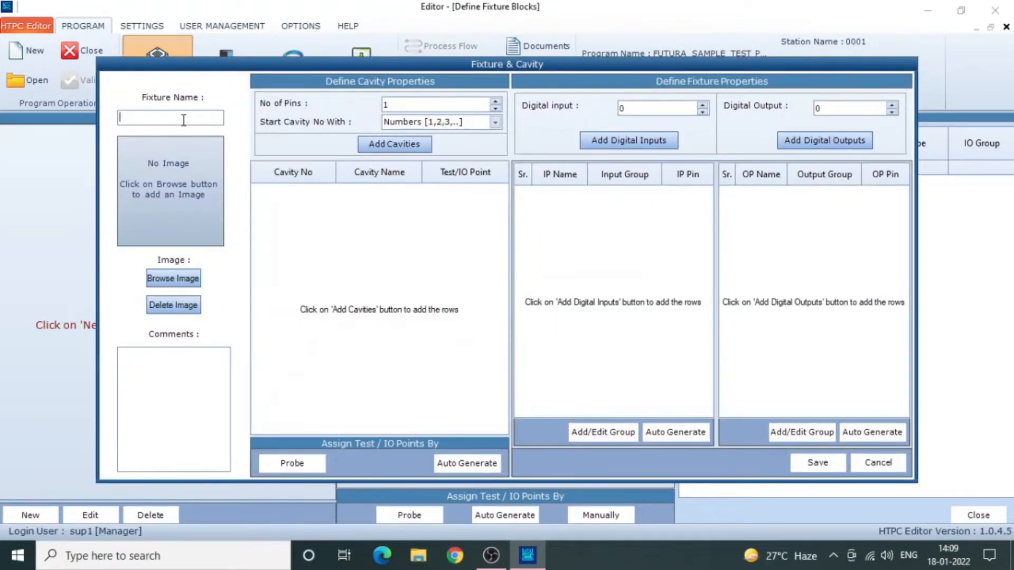
text(3_POLE_CONNECTOR)
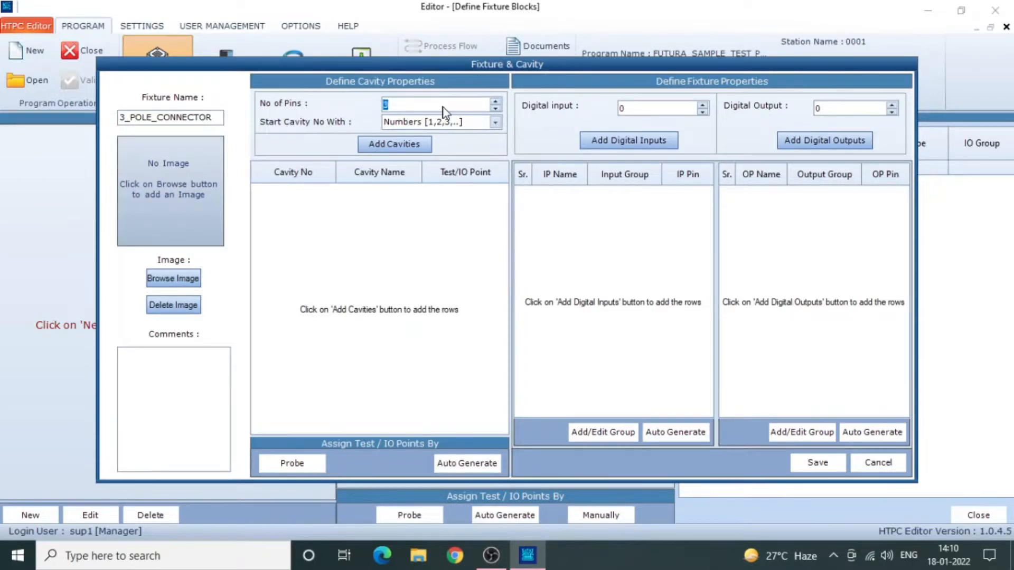
click(419, 141)
Step: Auto-generate test/IO points for all three cavities starting at 1 with interval 1, and save the fixture
drag(429, 191, 438, 228)
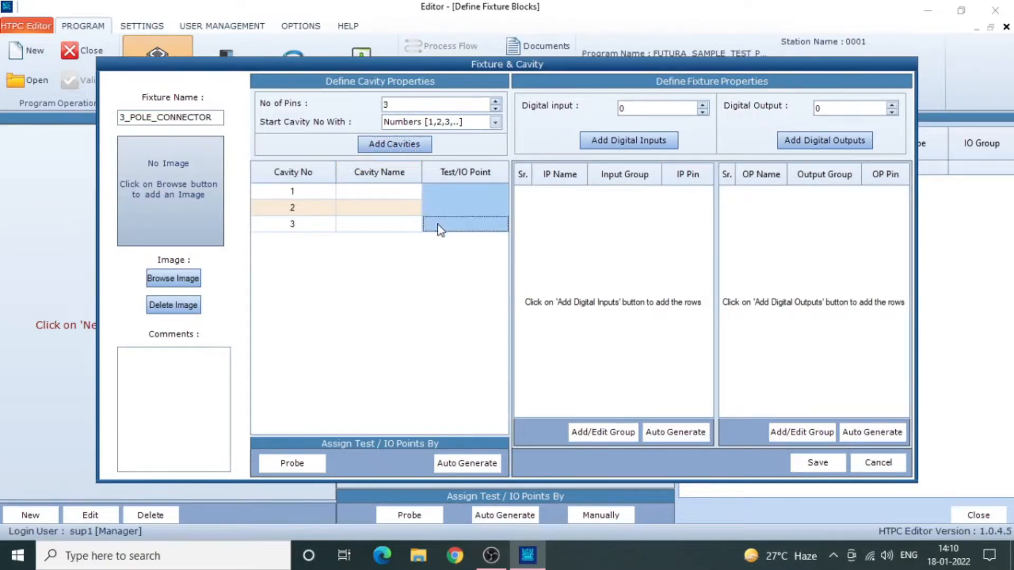
click(467, 463)
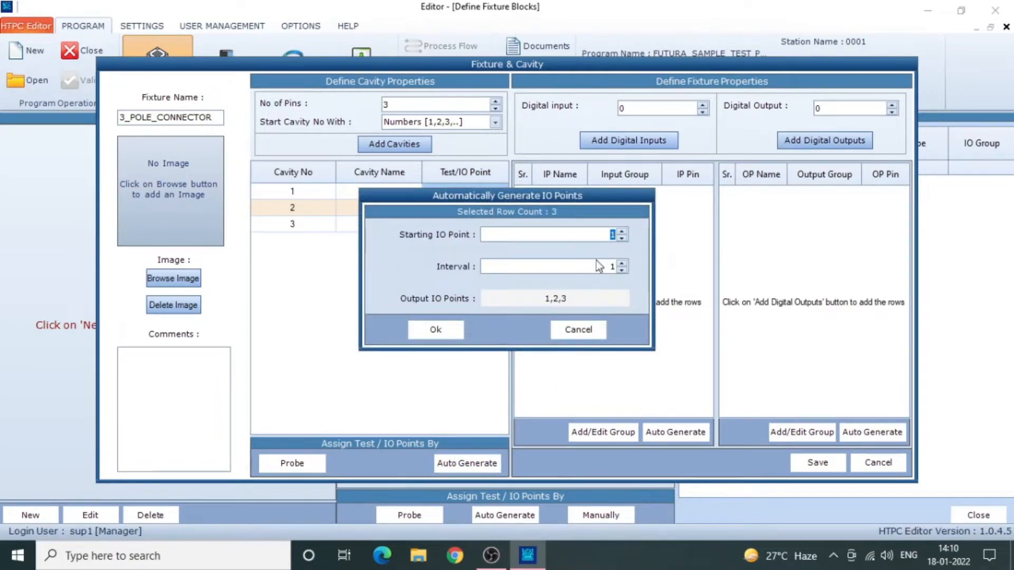
click(449, 332)
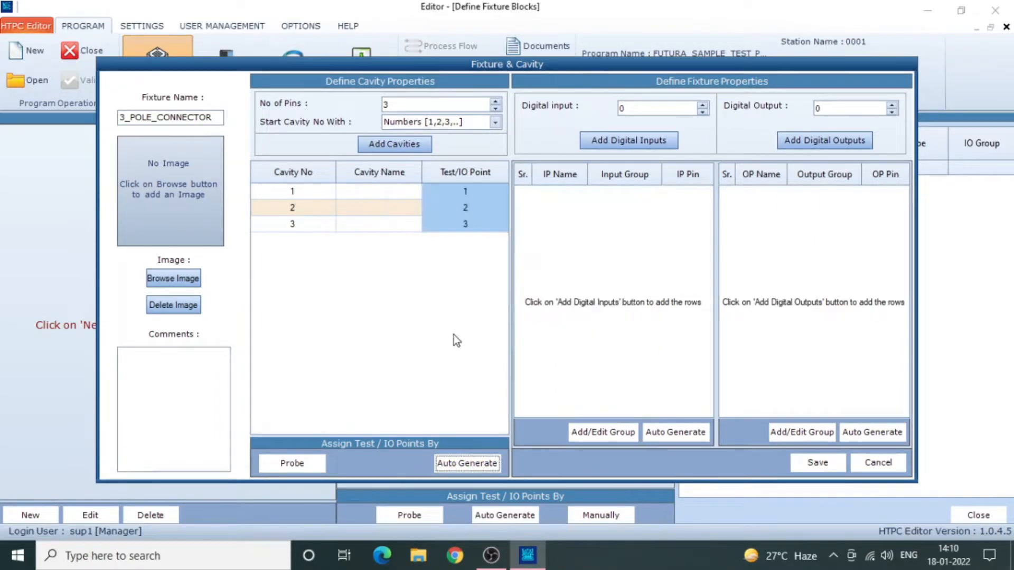
click(813, 463)
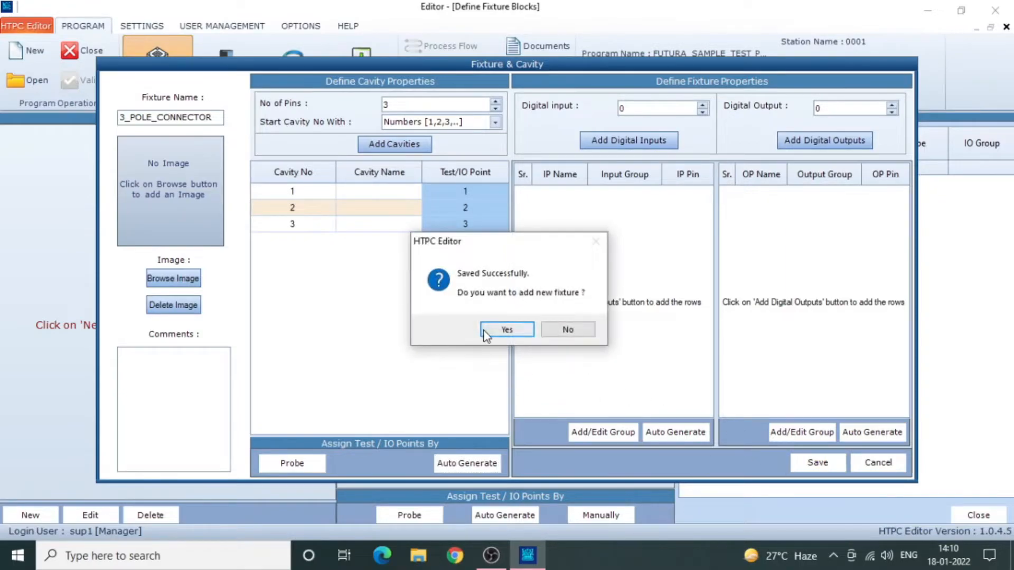
Step: Start another fixture named 5_POLE_CONNECTOR and add 5 numbered cavities to it
click(506, 330)
click(162, 118)
text(5_POL)
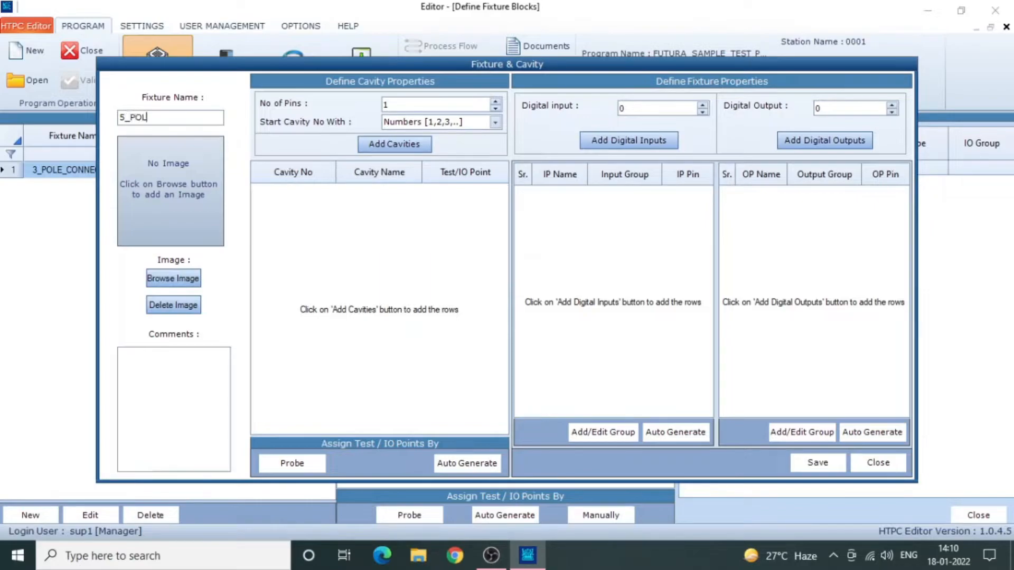
text(E_CONNECTO)
text(5)
click(407, 144)
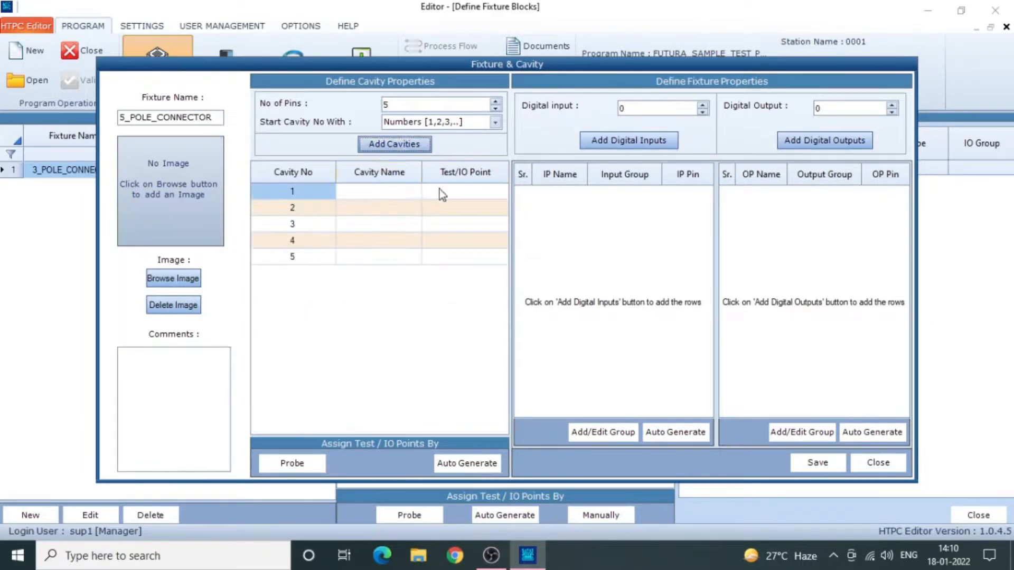
Step: Auto-generate test/IO points for all five cavities starting at 4 with interval 1, and save the fixture
click(441, 193)
drag(442, 195, 452, 257)
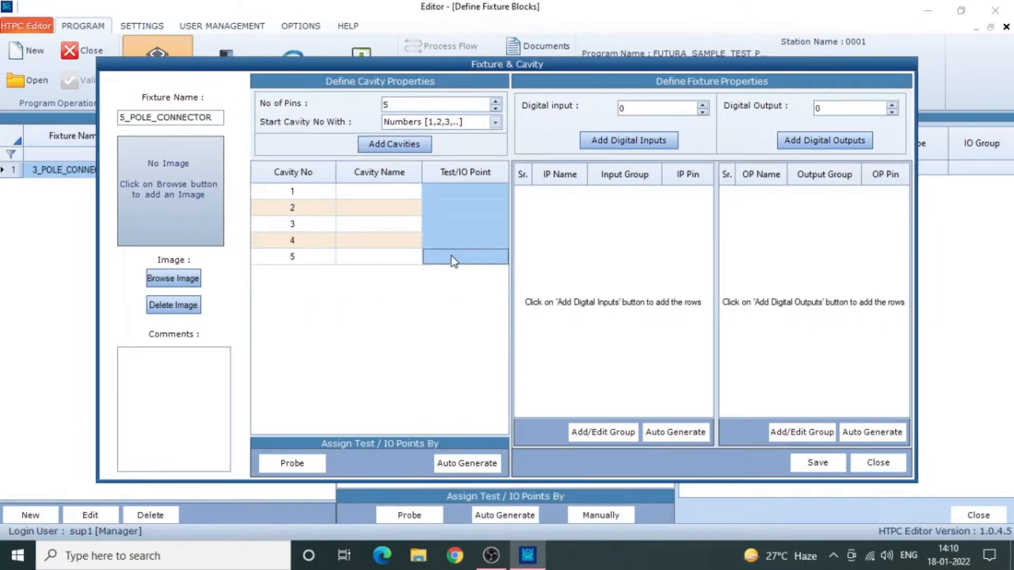
click(465, 463)
scroll(520, 242, up, 1)
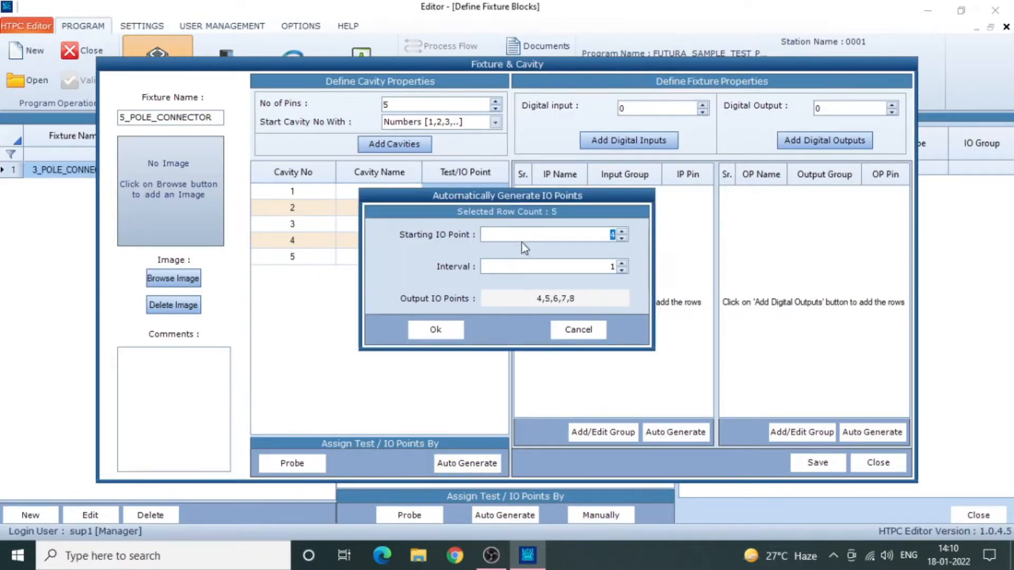
click(434, 330)
click(817, 462)
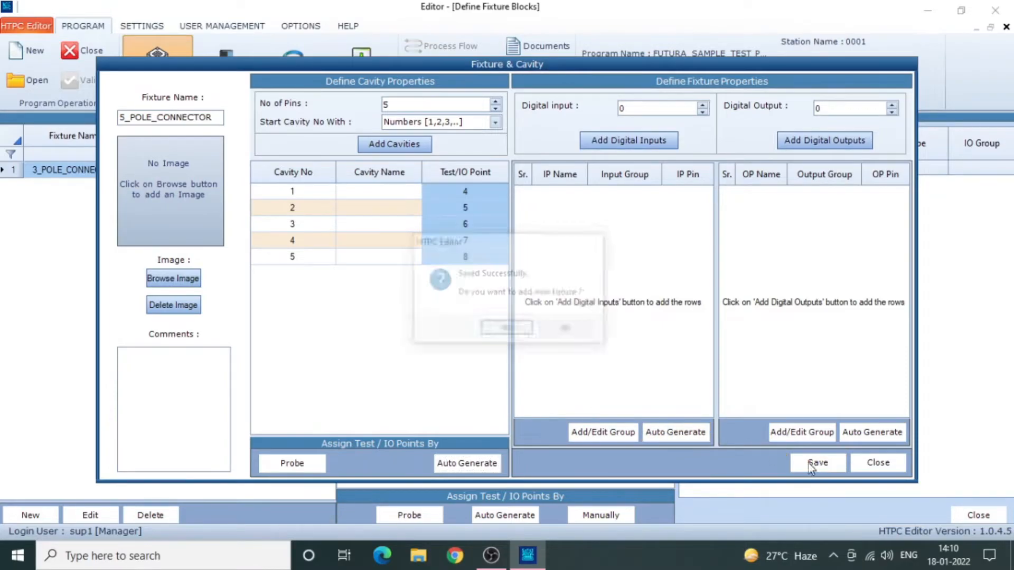
Step: Start another fixture named 7_POLE_CONNECTOR and add 7 numbered cavities to it
click(496, 335)
click(173, 118)
text(7_POLE_CONNECTOR)
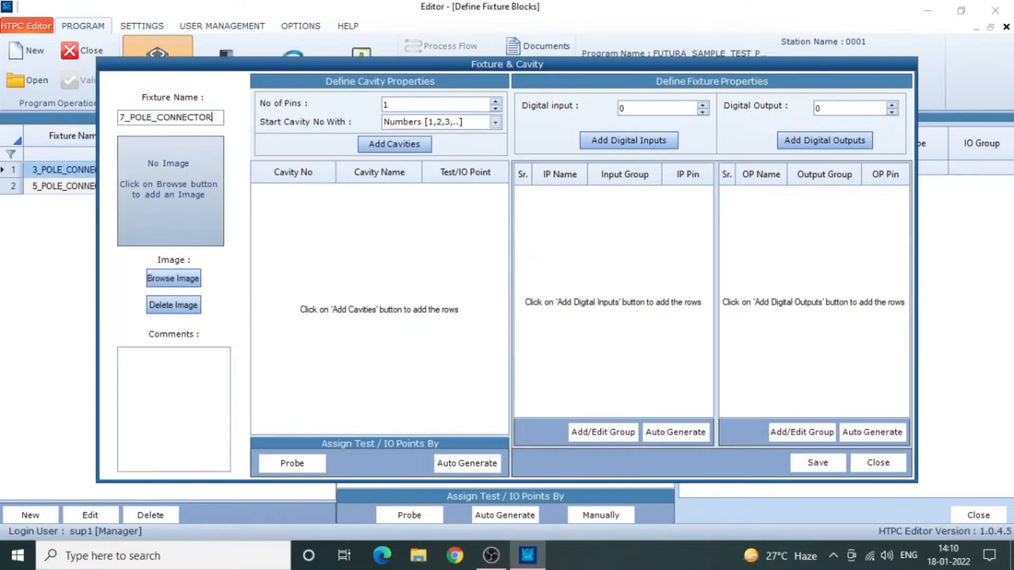
double_click(404, 106)
text(7)
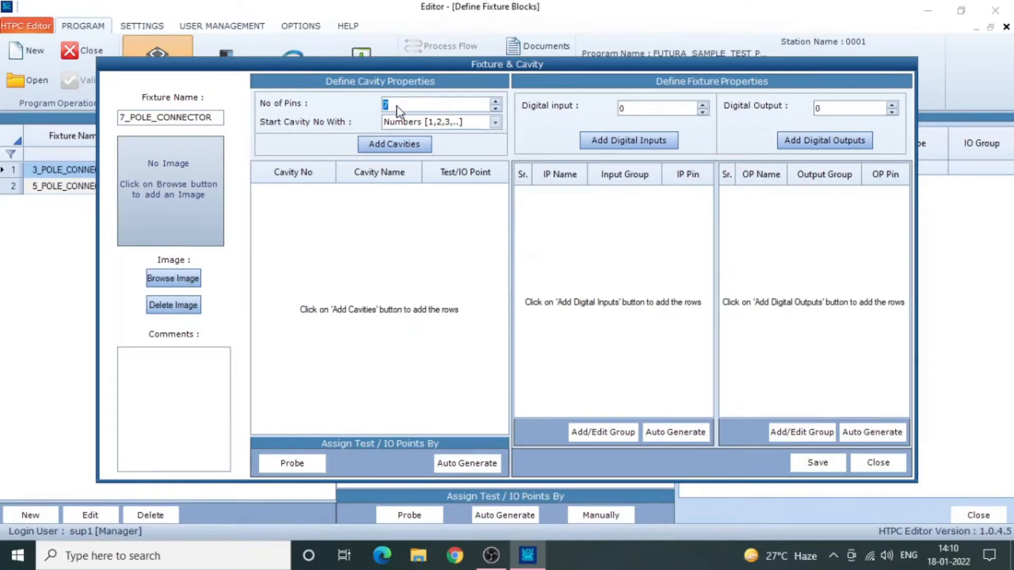
click(397, 145)
Step: Auto-generate test/IO points for all seven cavities starting at 9 with interval 1, and save the fixture
drag(467, 191, 470, 294)
click(467, 463)
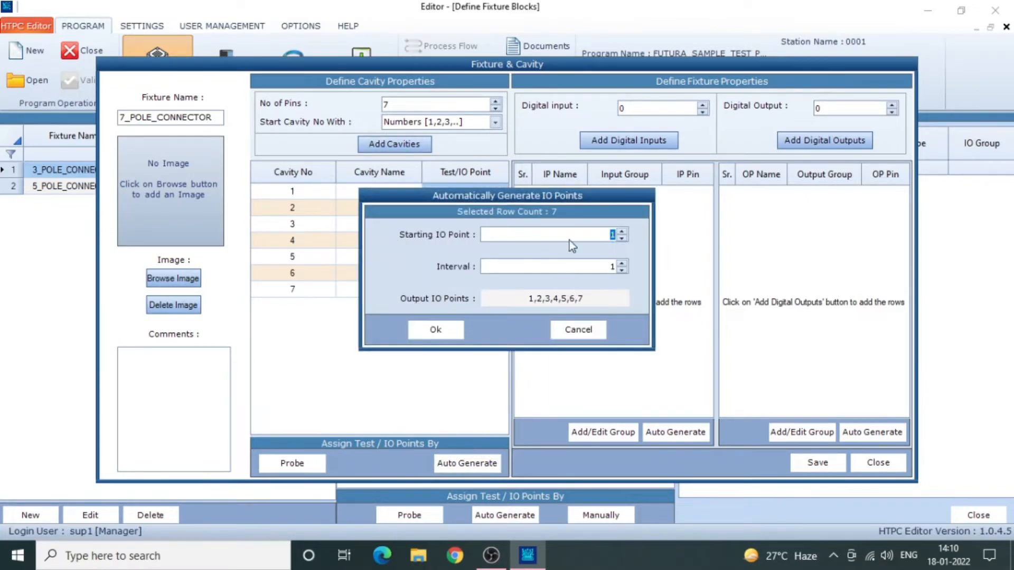
text(9)
key(Tab)
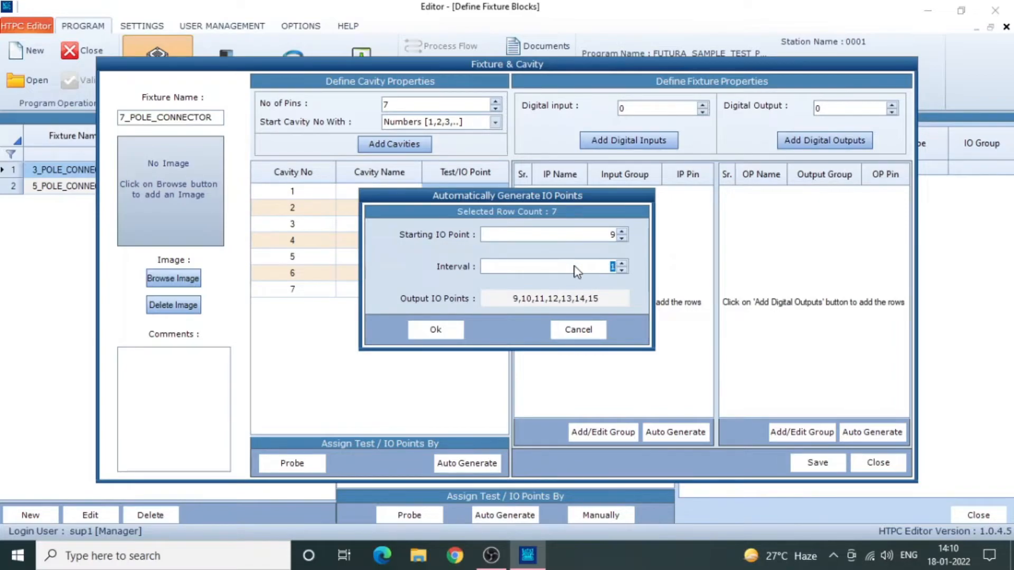
click(446, 328)
click(799, 458)
Step: Start another fixture named 9_POLE_CONNECTOR and add 9 numbered cavities to it
click(515, 333)
click(164, 118)
text(9)
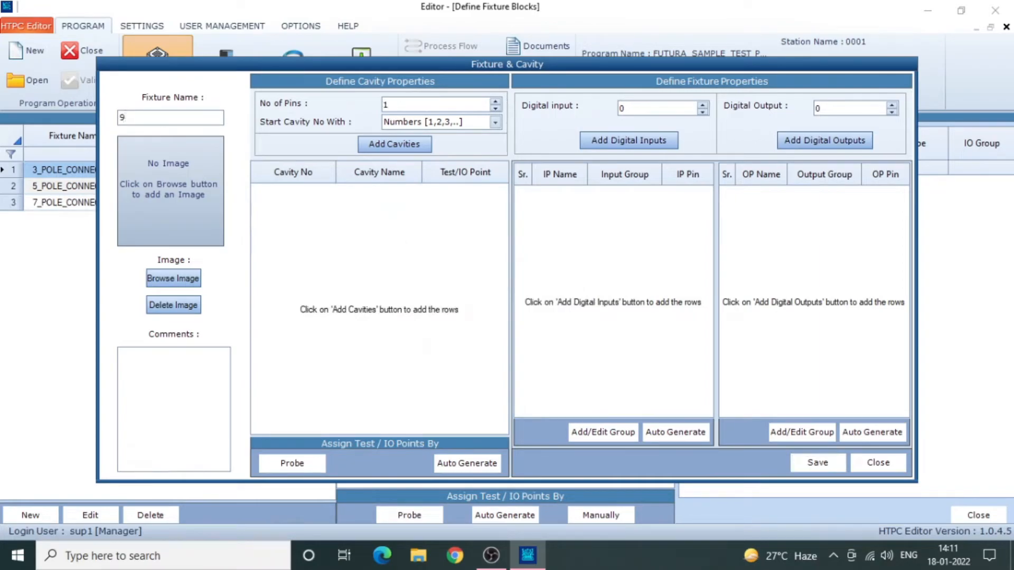
text(_POLE_CONNECTOR)
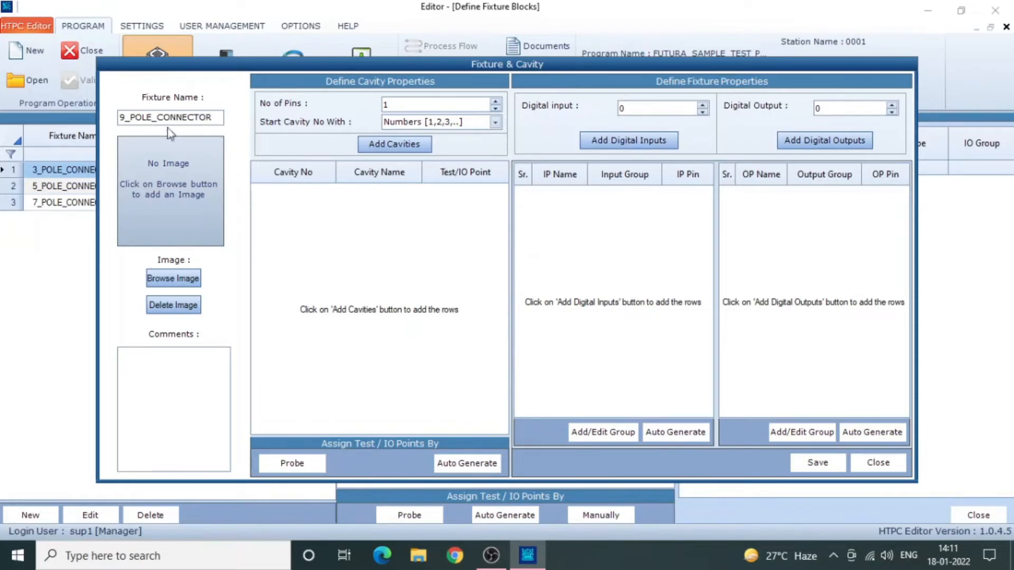
text(9)
click(393, 143)
Step: Auto-generate test/IO points for all nine cavities starting at 16 with interval 1, and save the fixture
drag(432, 194, 447, 325)
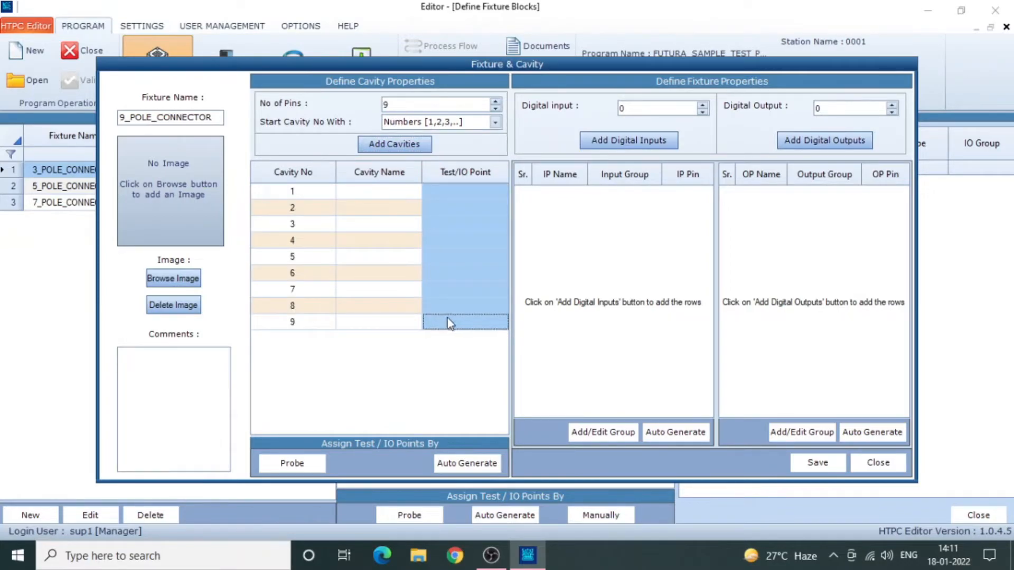
click(477, 462)
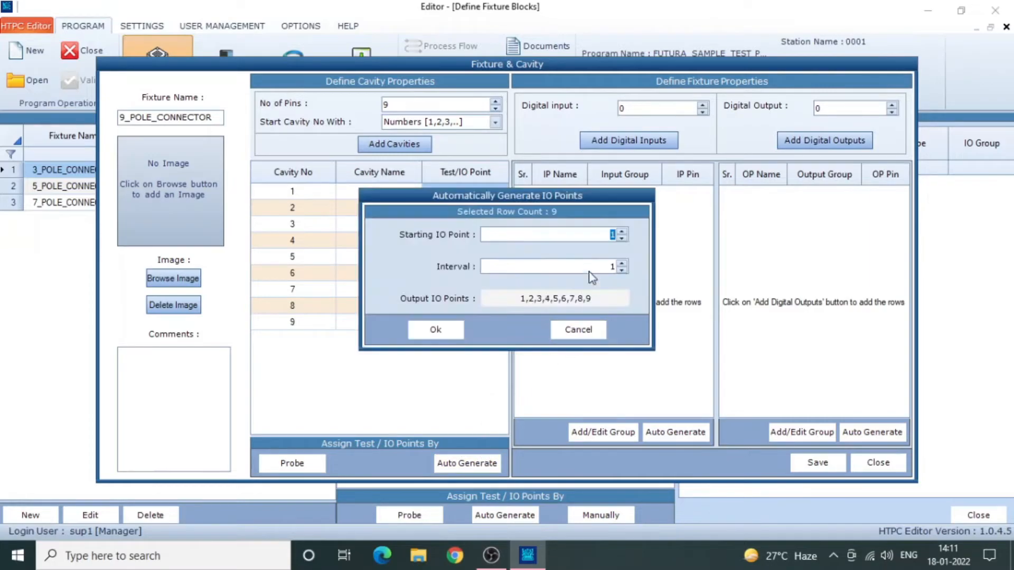
text(16)
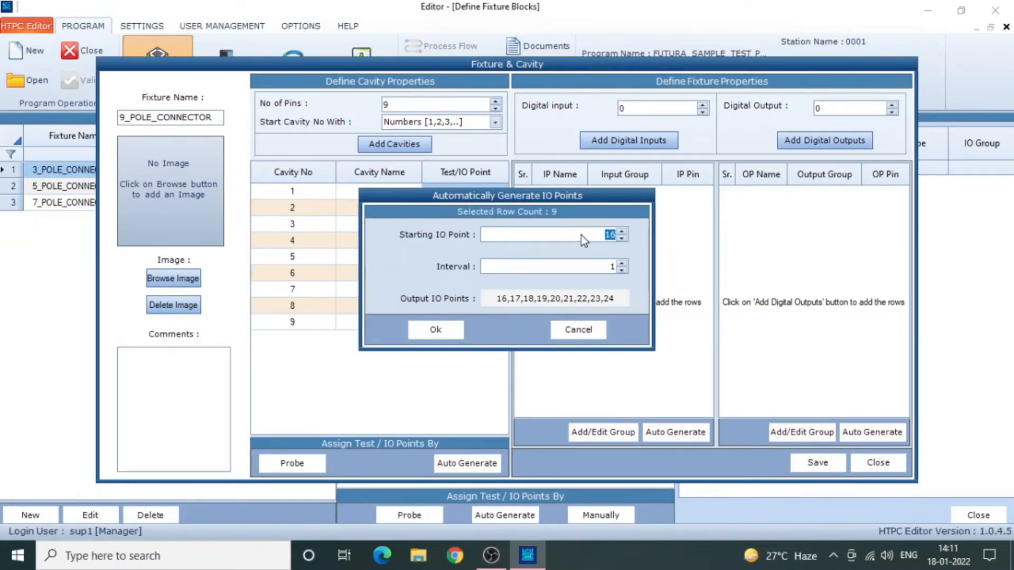
click(572, 268)
click(431, 330)
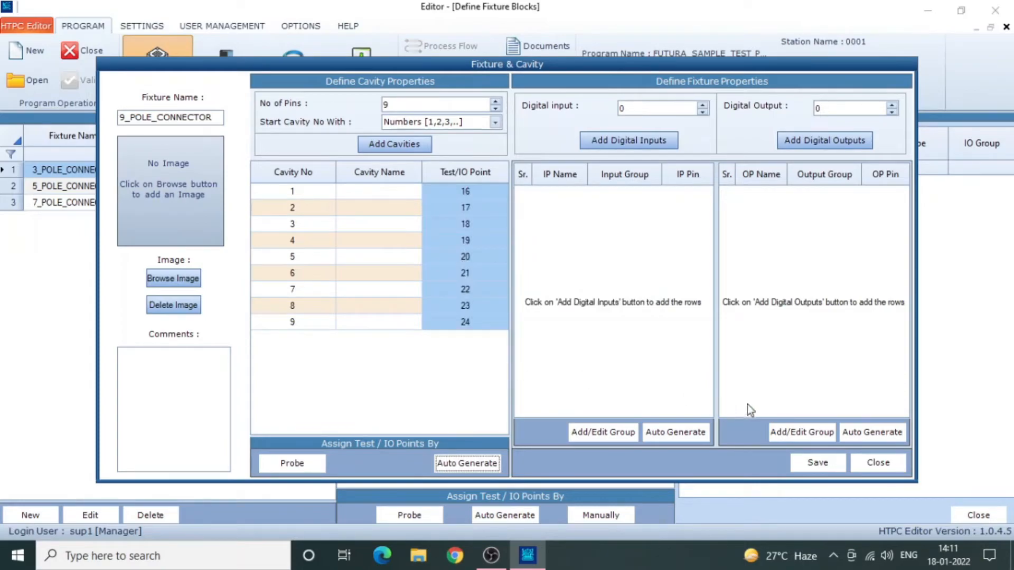
click(818, 462)
Step: Start another fixture named 16_POLE_CONNECTOR and add 16 numbered cavities to it
click(507, 329)
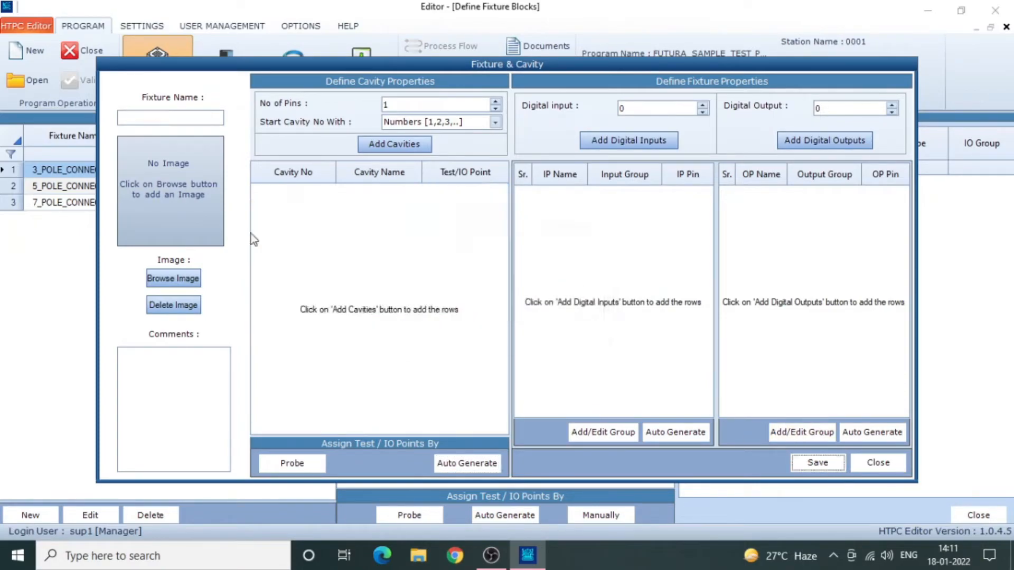
text(16_PO)
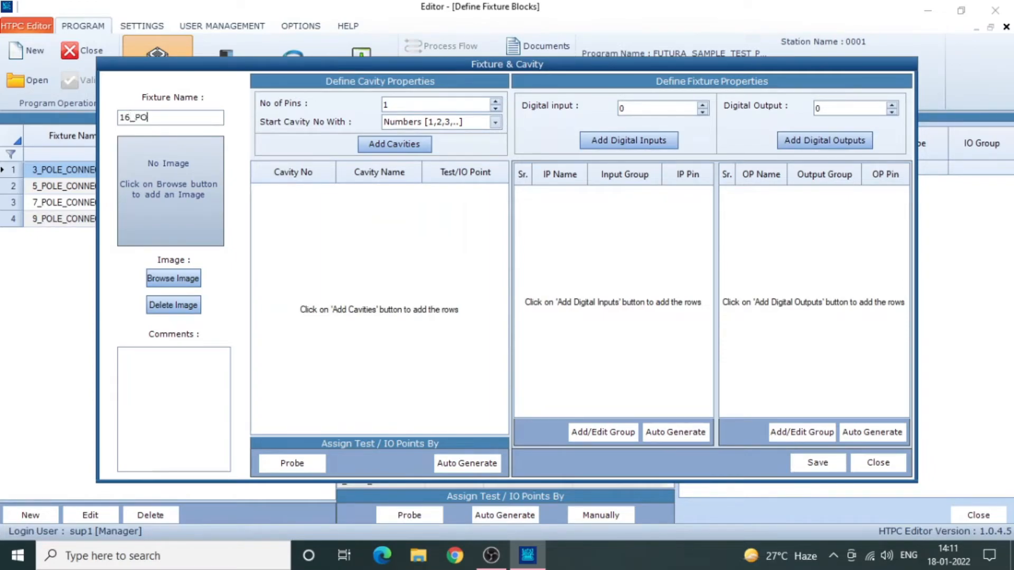
text(LE_CONNECTOR)
double_click(390, 105)
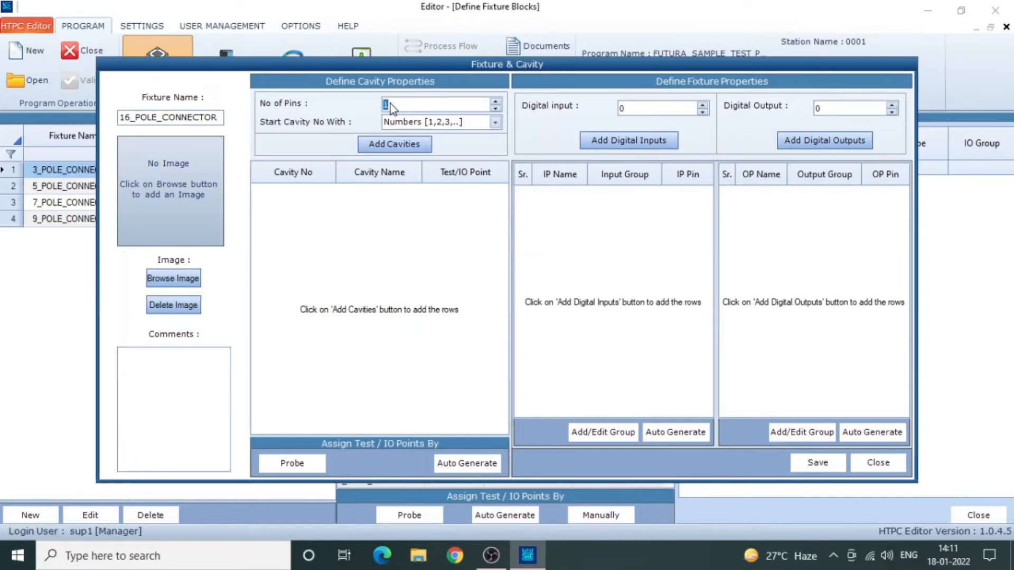
click(404, 144)
Step: Auto-generate test/IO points for all 16 cavities starting at 25 with interval 1, save the fixture and decline adding another
drag(440, 192, 463, 429)
click(466, 463)
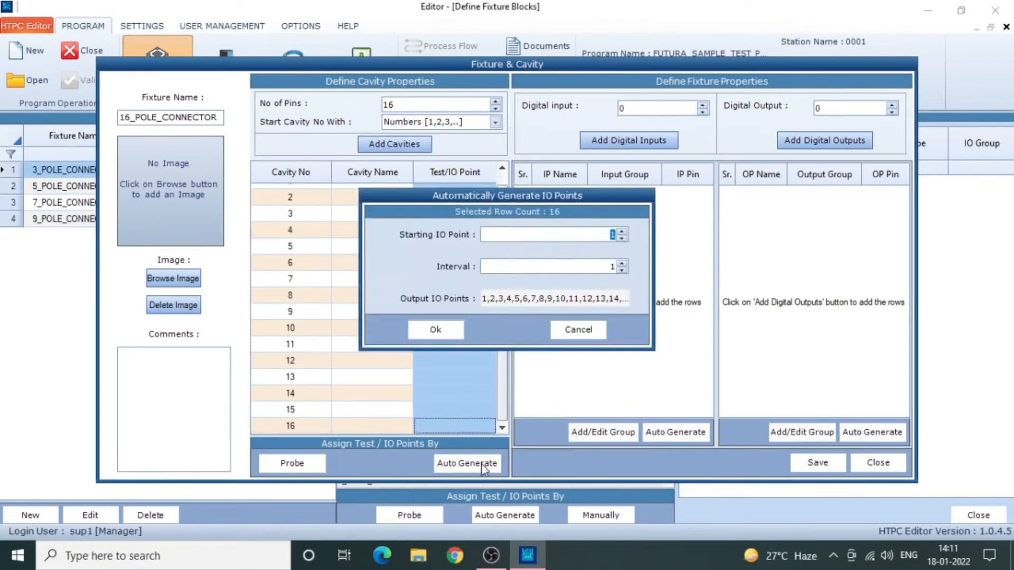
text(25)
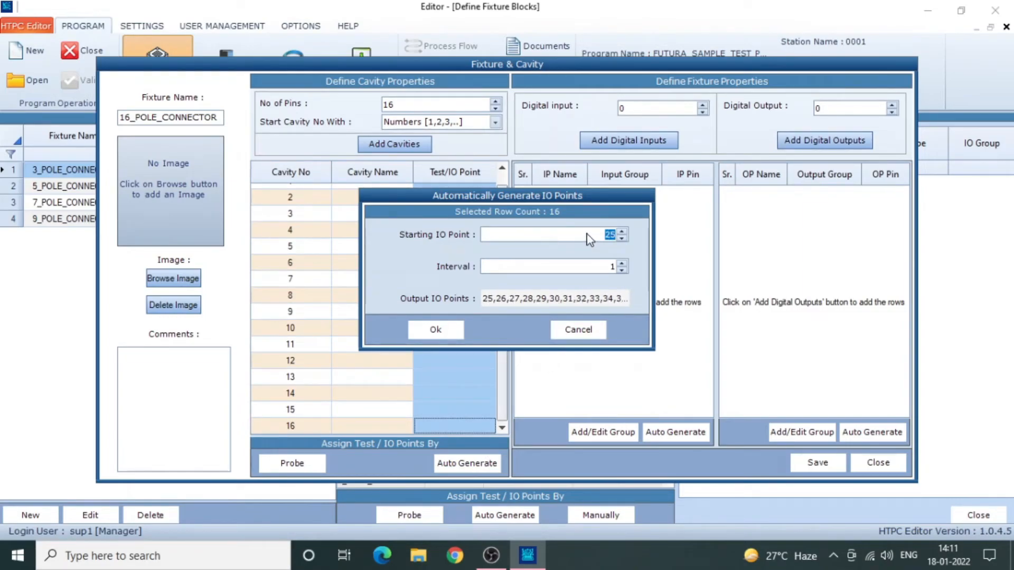
click(449, 330)
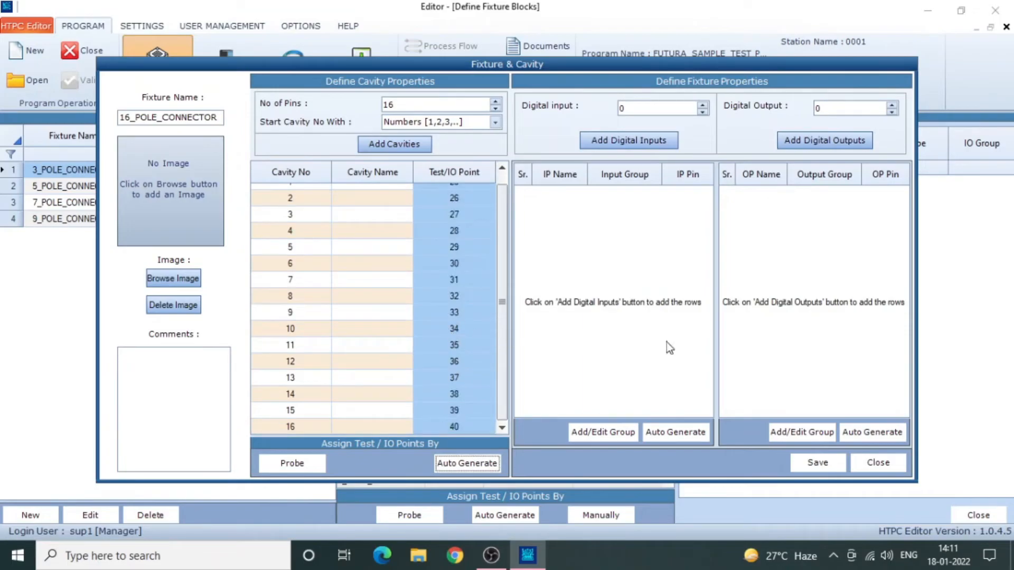
click(821, 463)
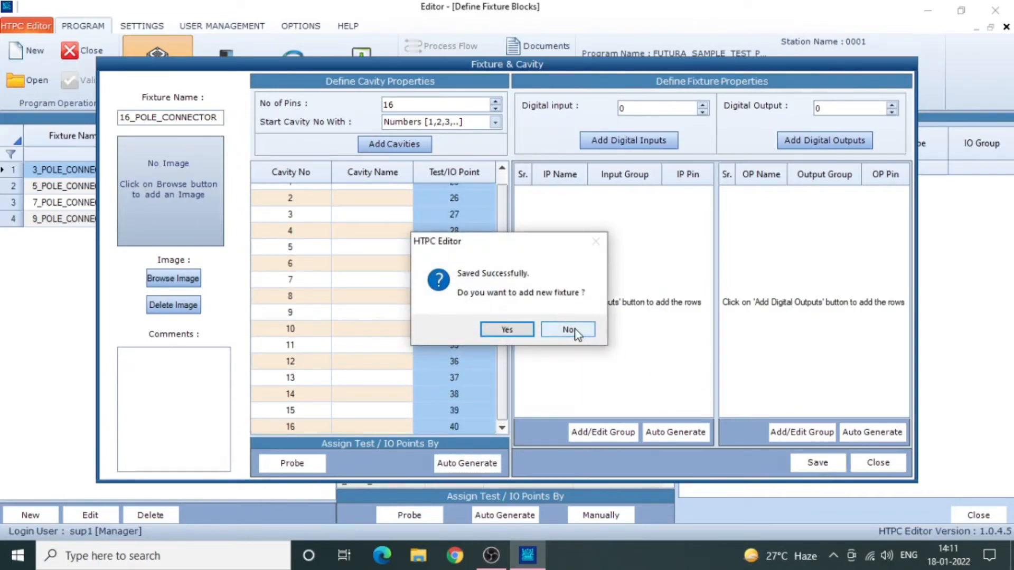
click(576, 333)
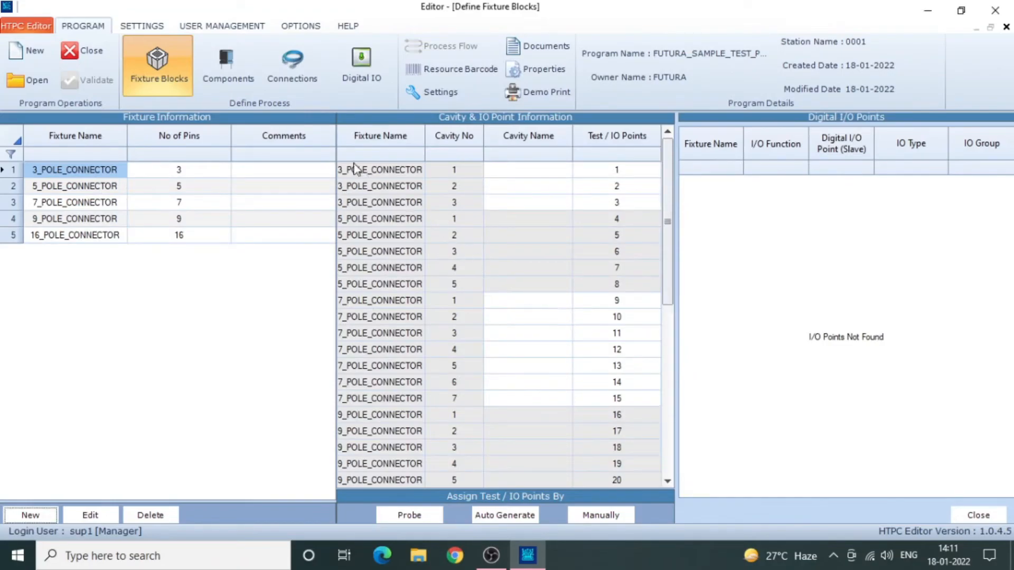
Step: Import the connections from the desktop file FUTURA_30_POINTS_PROGRAM into Stage 1 (Main Stage) of the test program
click(293, 62)
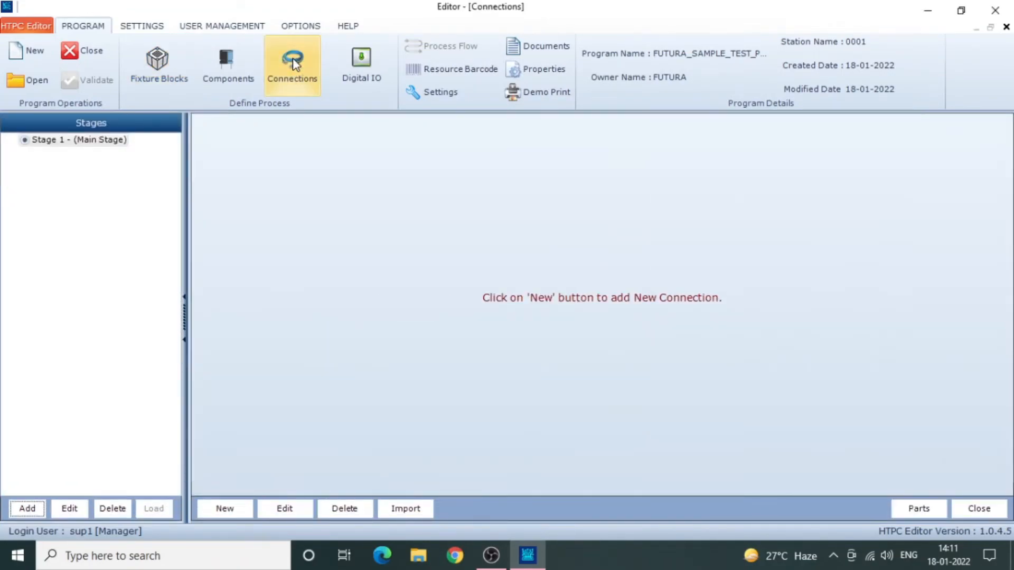
click(102, 141)
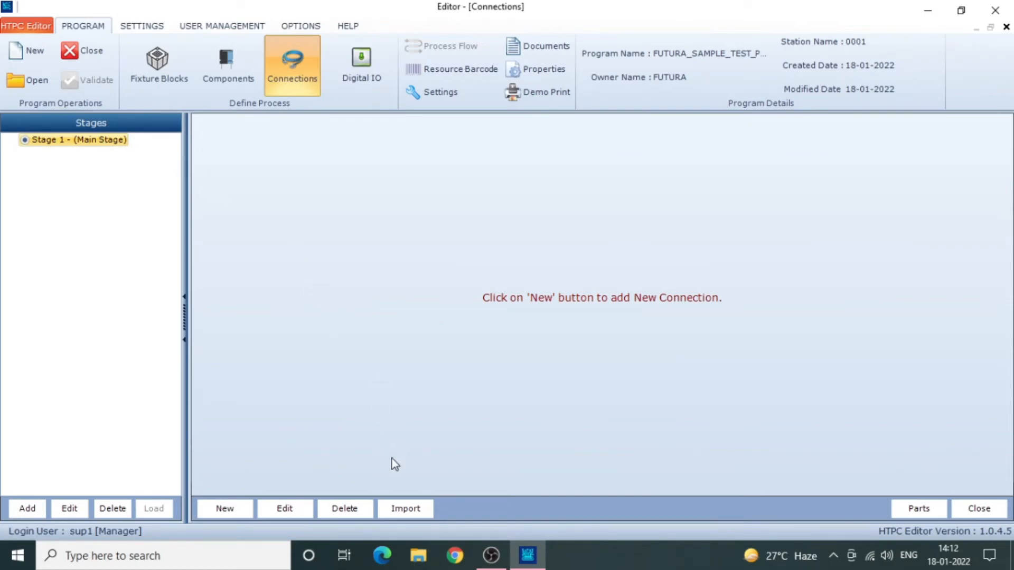
click(398, 510)
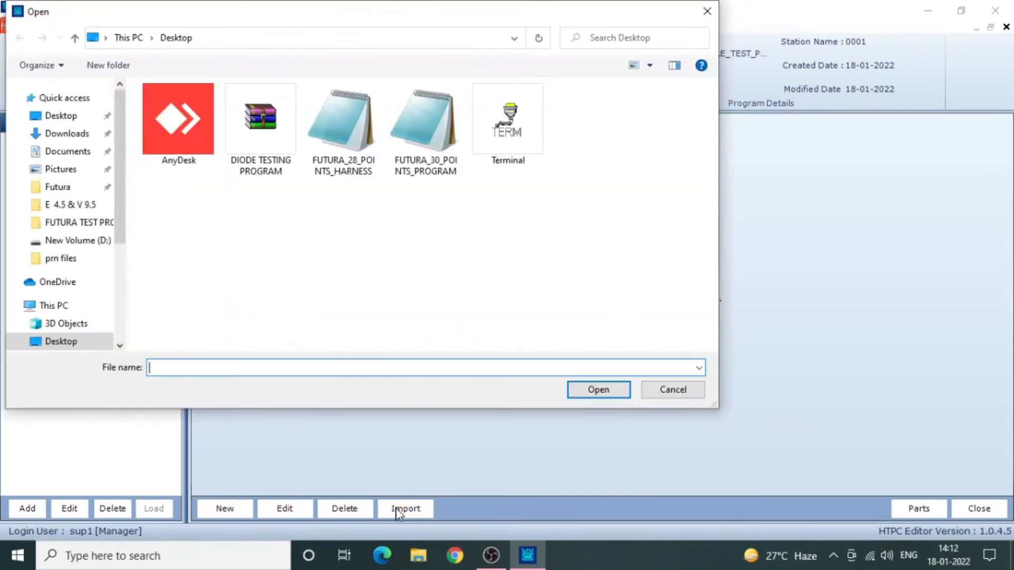
click(434, 135)
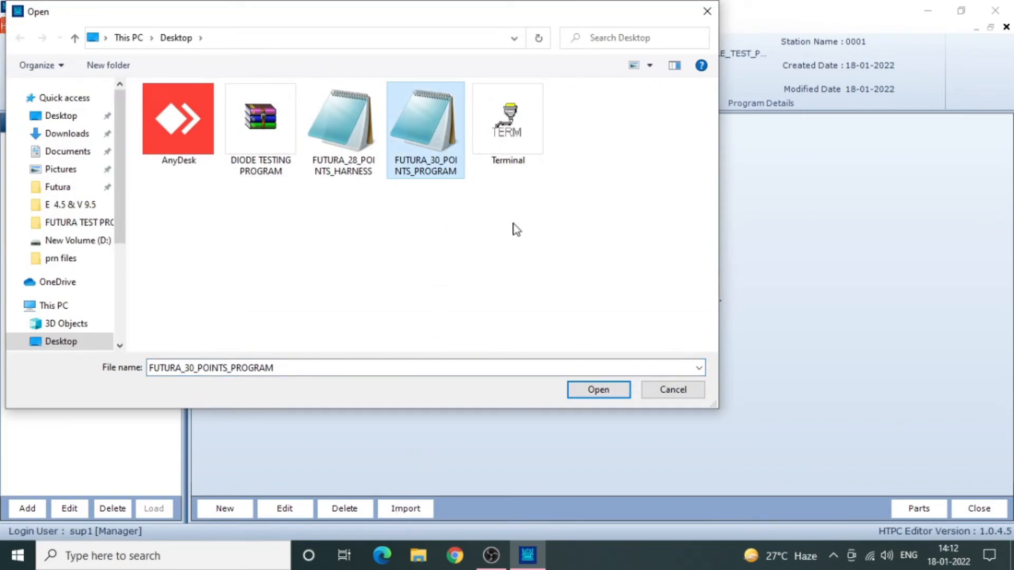
click(596, 392)
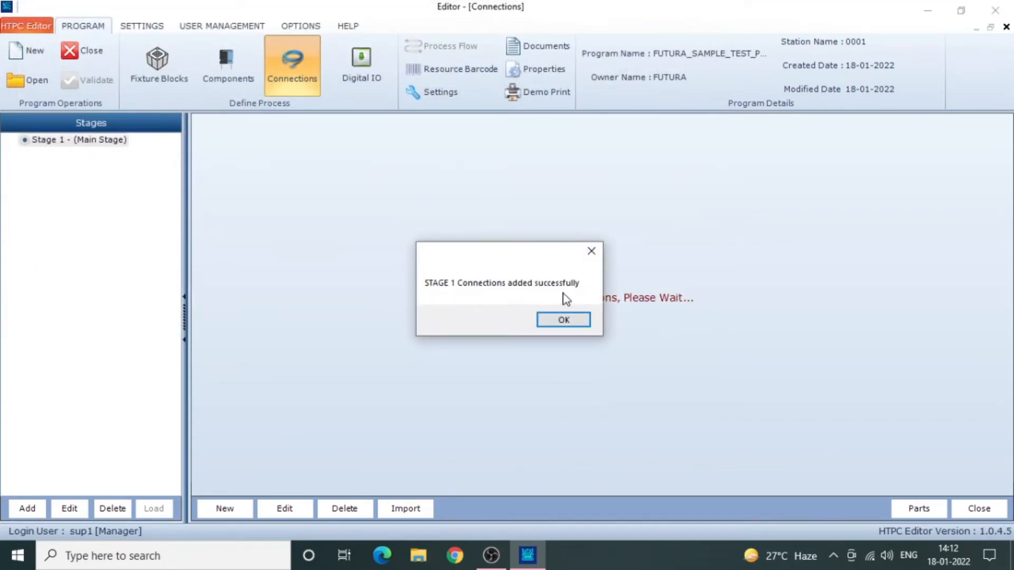
click(563, 320)
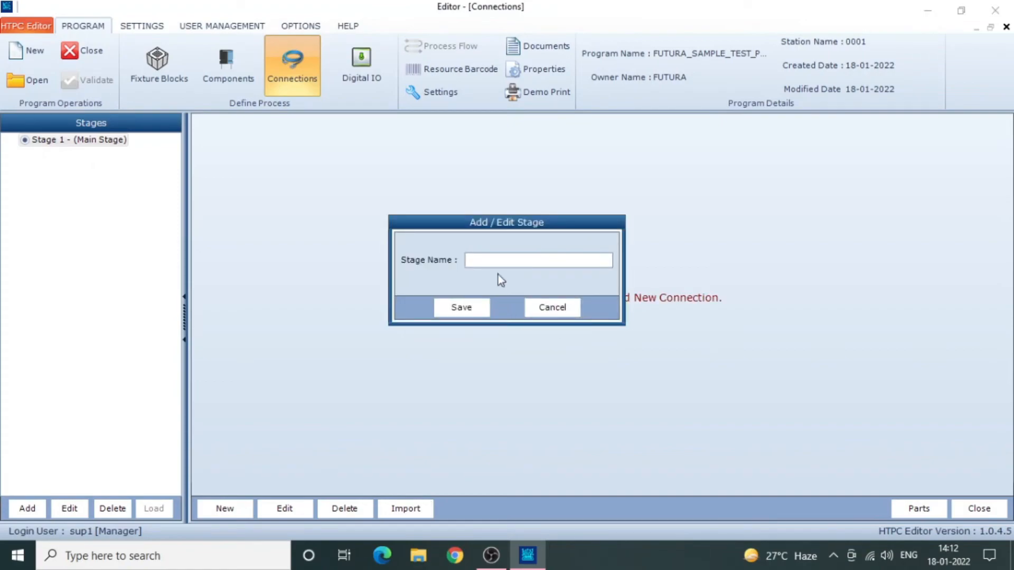
Step: Name the additional stage Stage 2, save it and acknowledge the import of its connections
text(S)
click(465, 306)
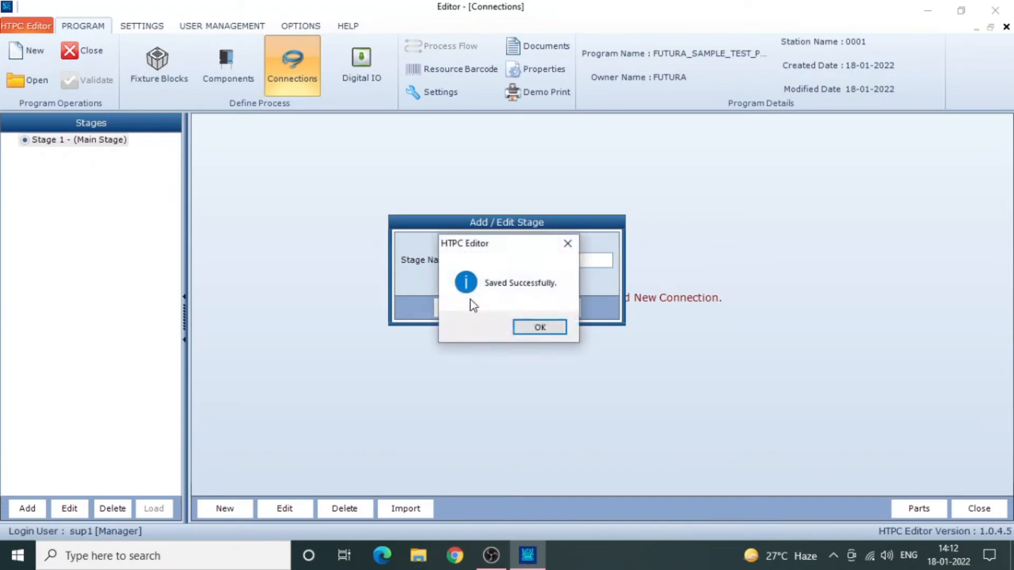
click(550, 328)
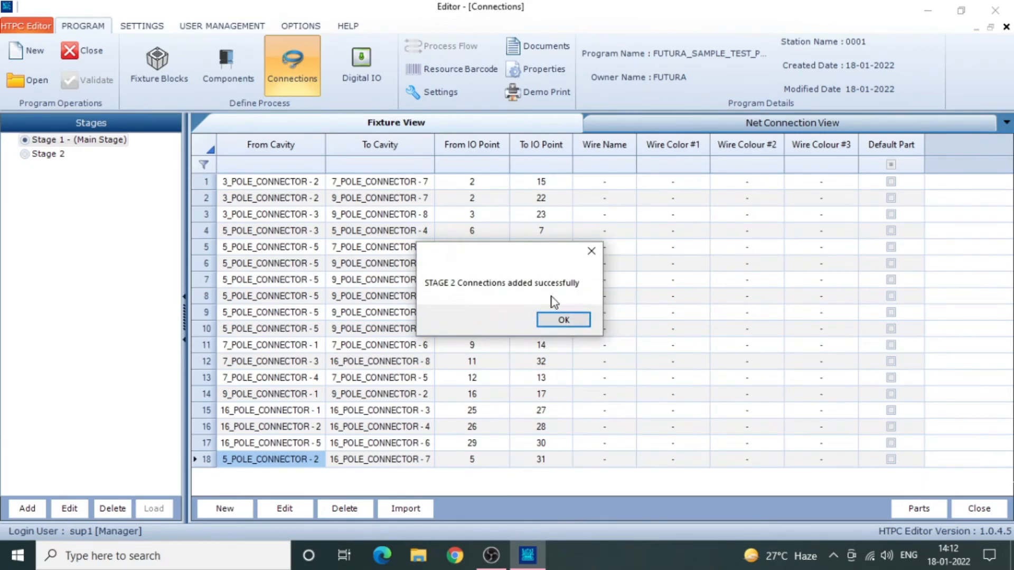
click(564, 319)
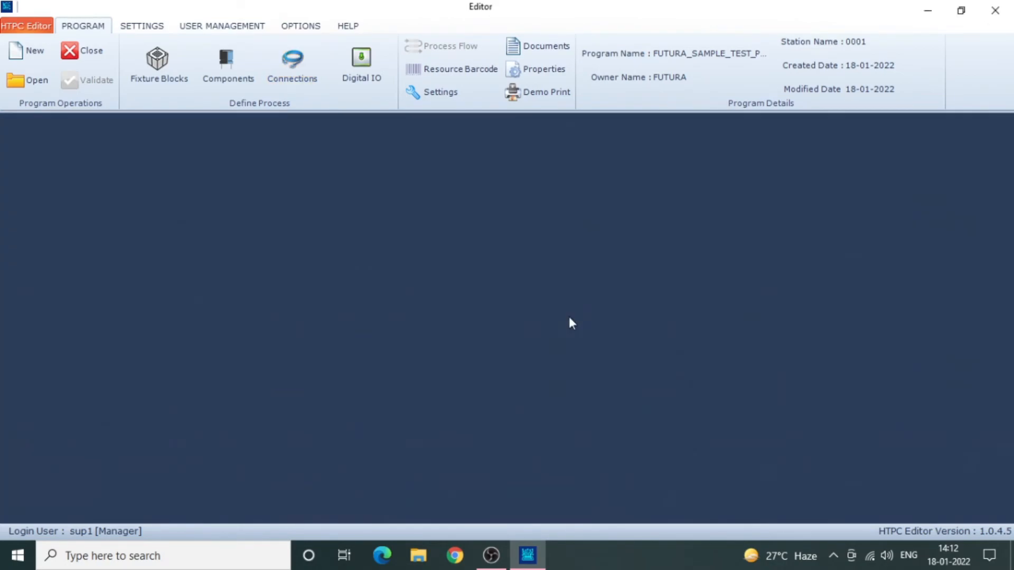
Step: Close the current program, reopen FUTURA_SAMPLE_TEST_PROGRAM and show its connections
click(89, 54)
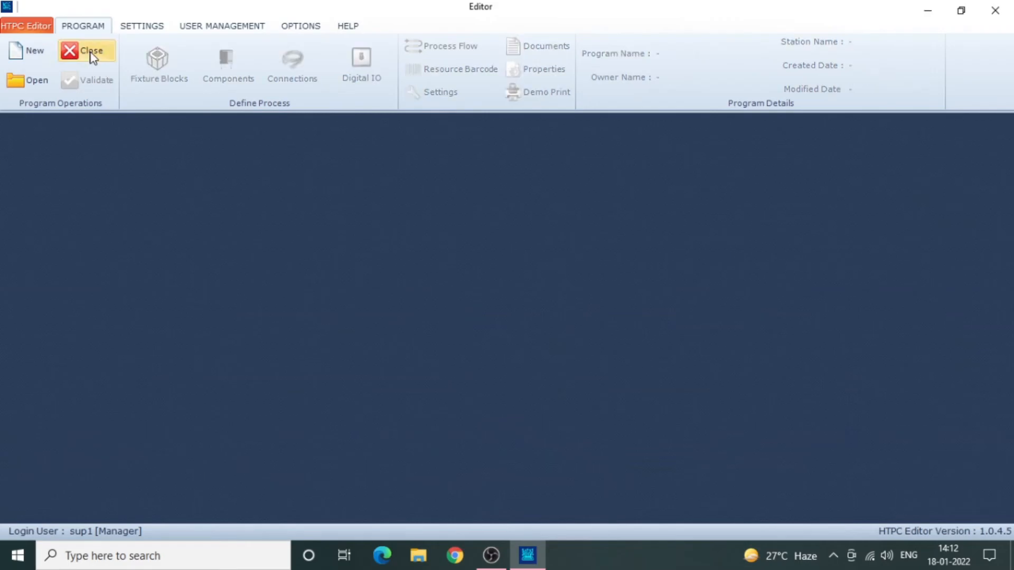
click(32, 82)
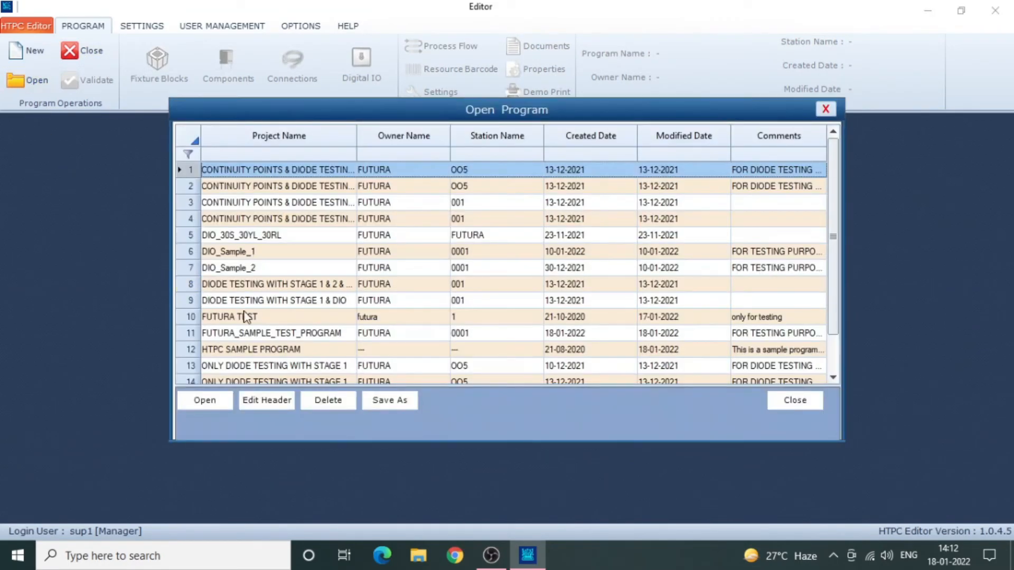
click(293, 337)
click(217, 400)
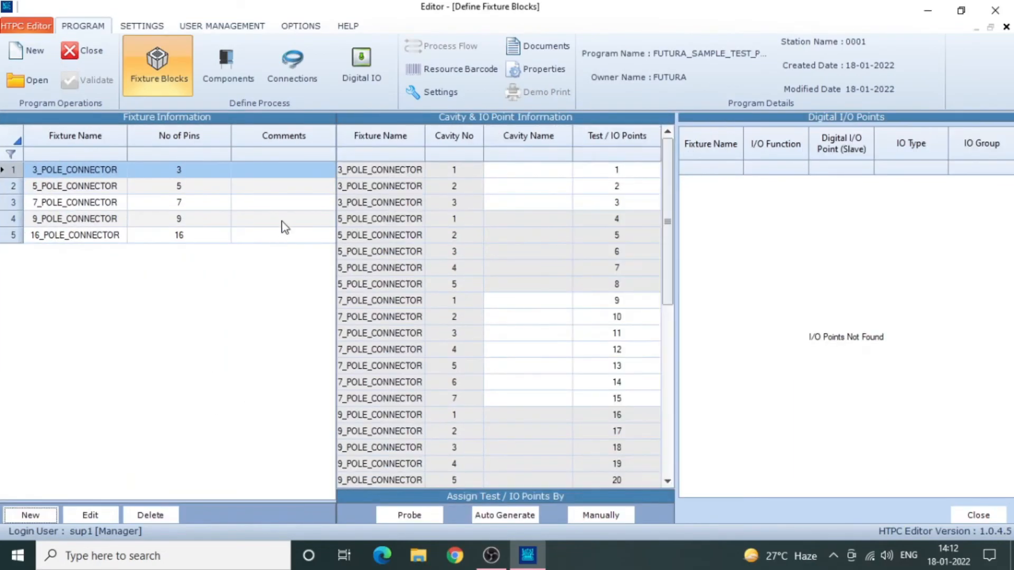
click(287, 71)
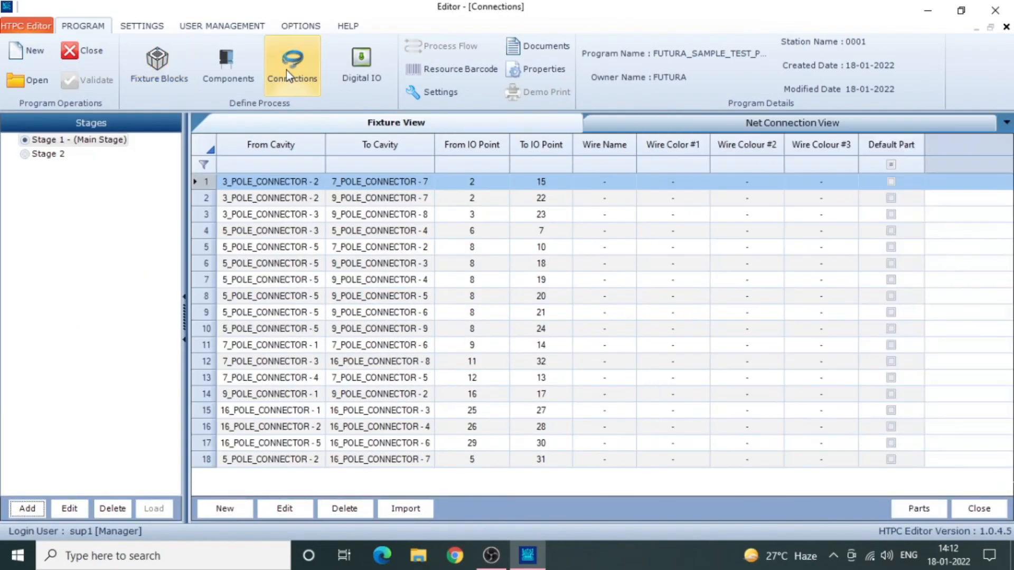